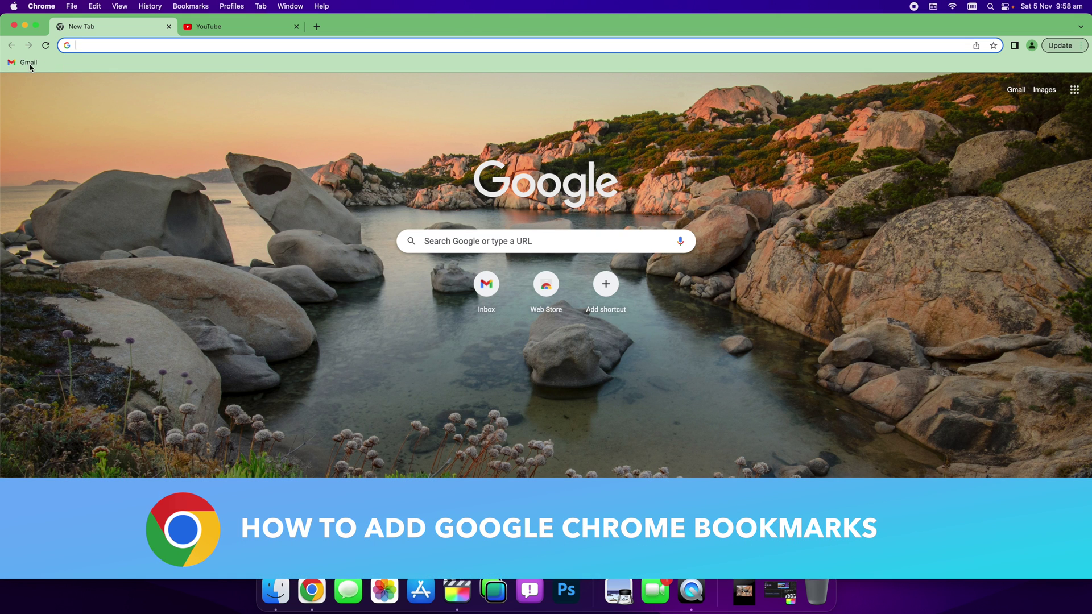
Switch to the already-open YouTube homepage tab
left_click(224, 27)
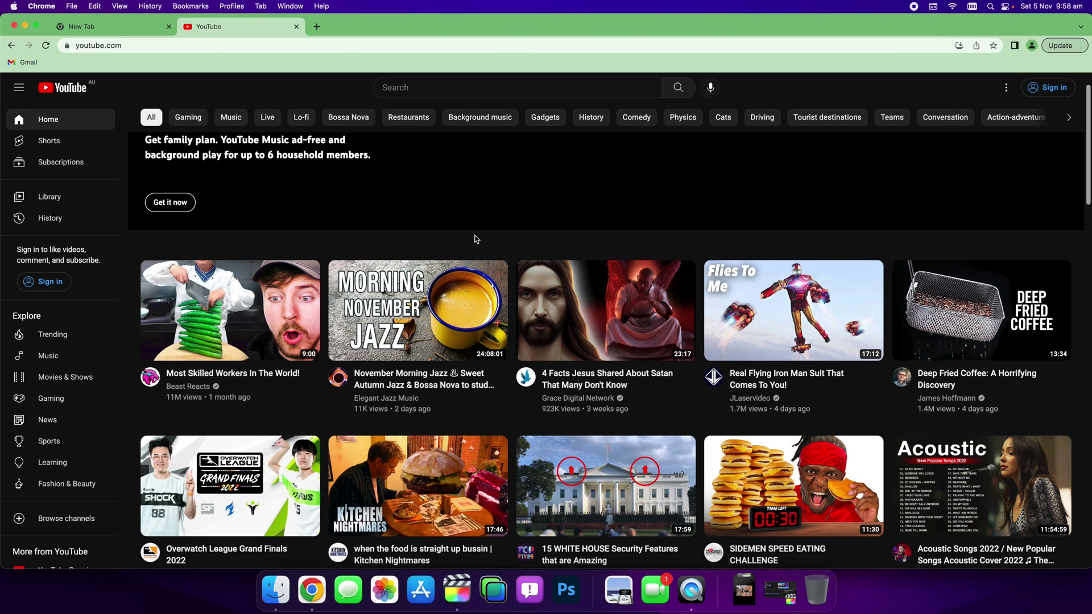
Star the YouTube page, name the bookmark 'Youtube', and keep it in Bookmarks Bar
left_click(994, 47)
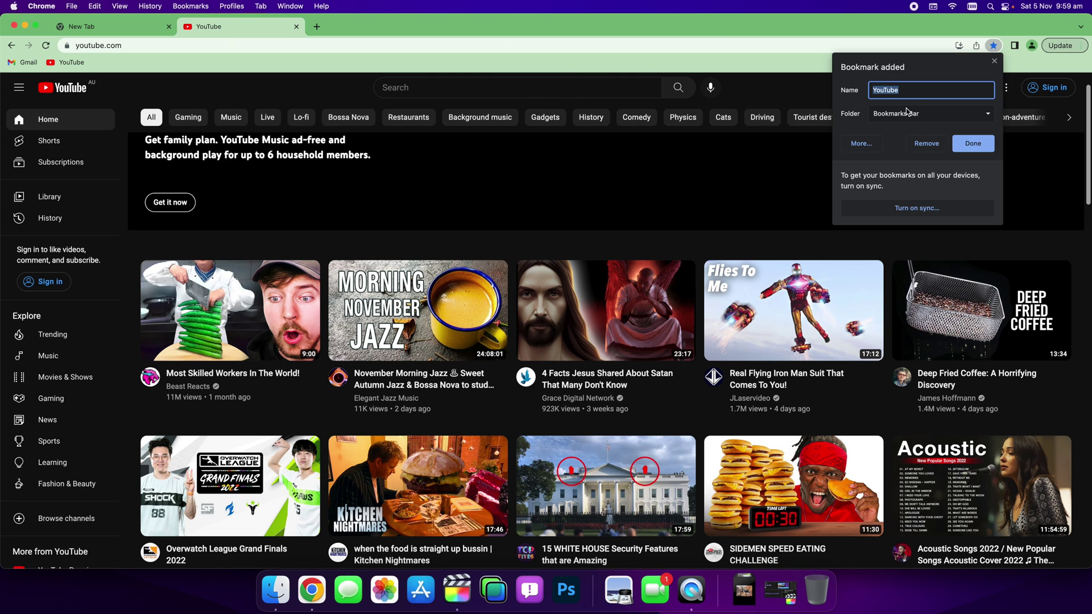
left_click(909, 90)
left_click_drag(908, 90, 875, 90)
type("Y")
left_click(906, 117)
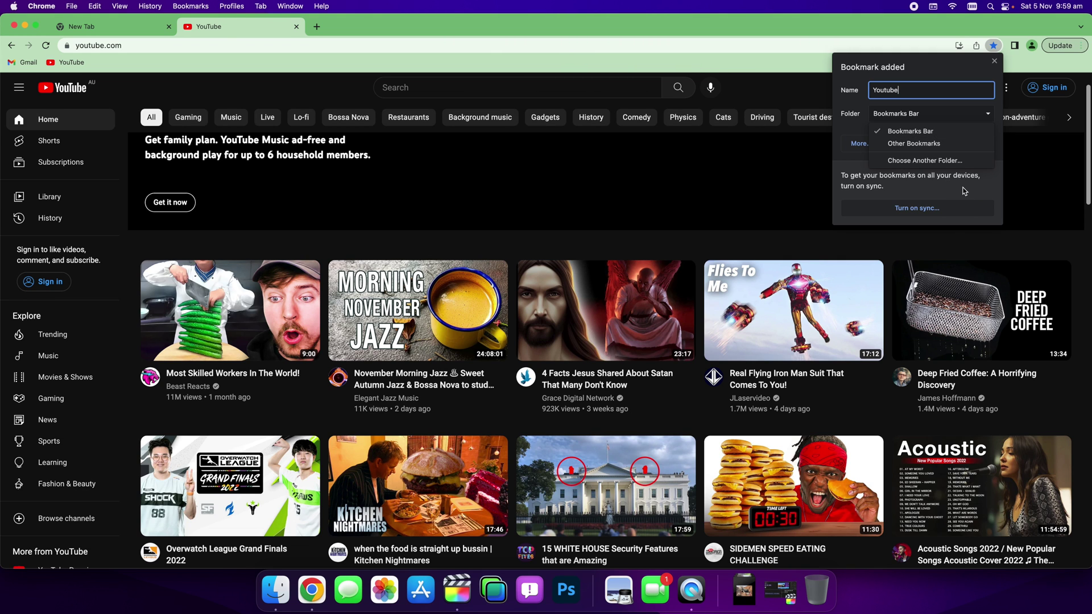
left_click(964, 188)
left_click(980, 143)
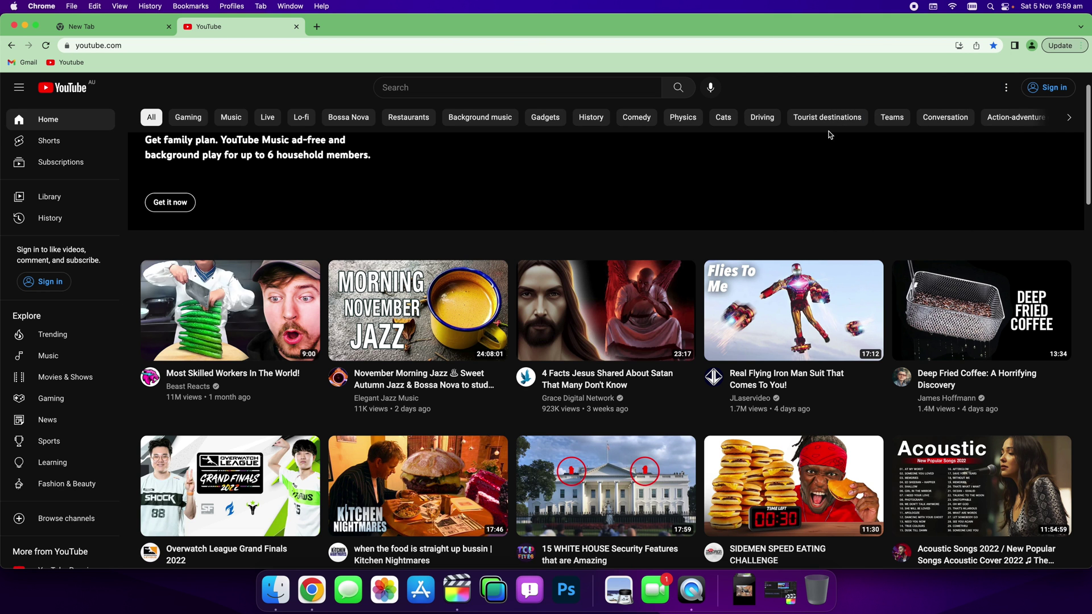
Search 'facebook' in the new tab and open the Facebook website
left_click(124, 26)
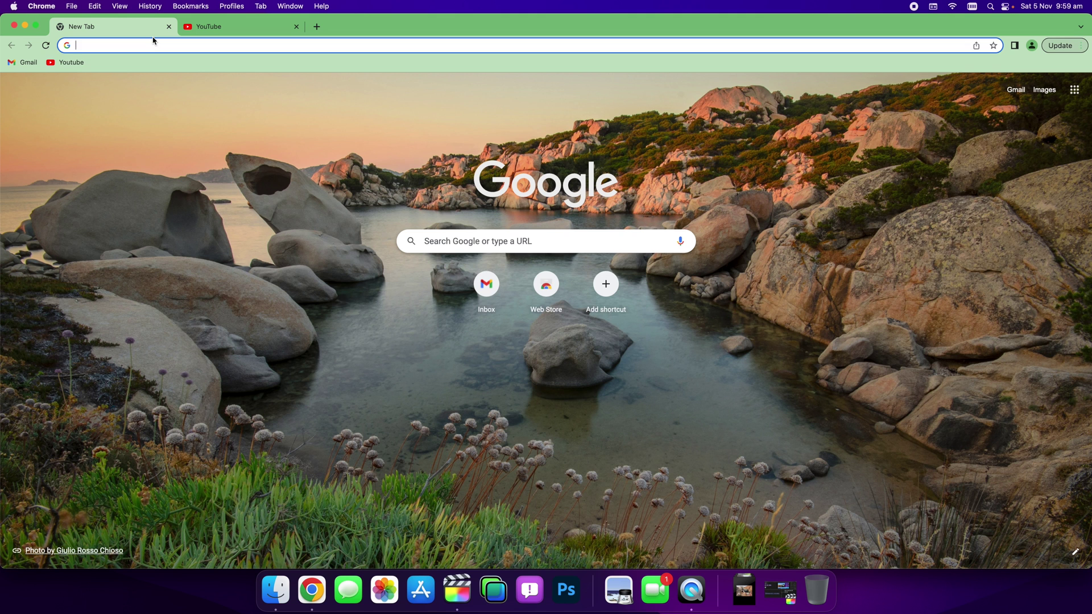
type("faceb")
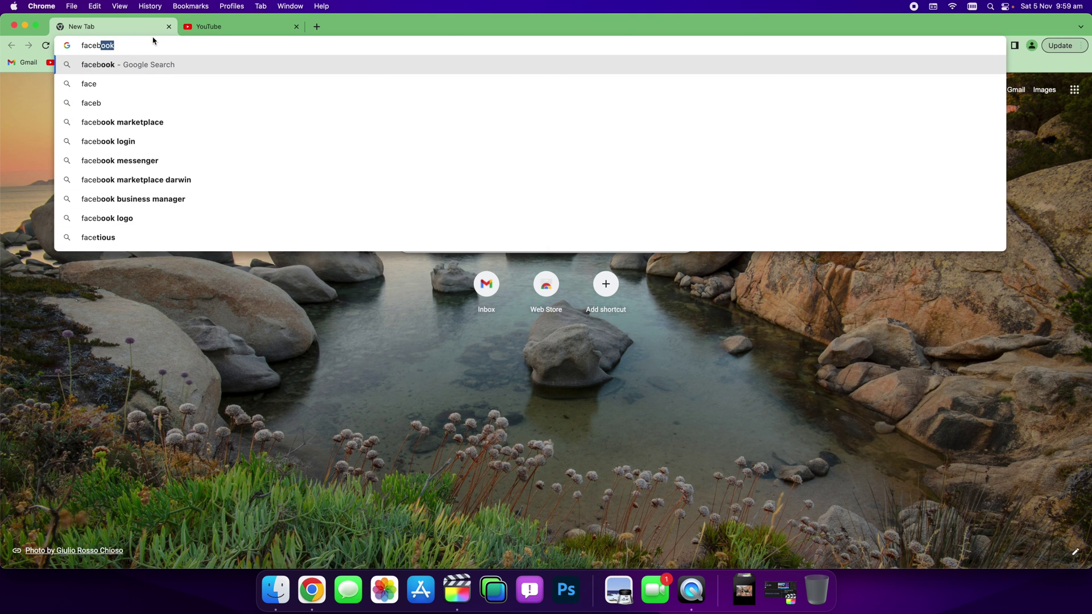
type("ook")
key("Return")
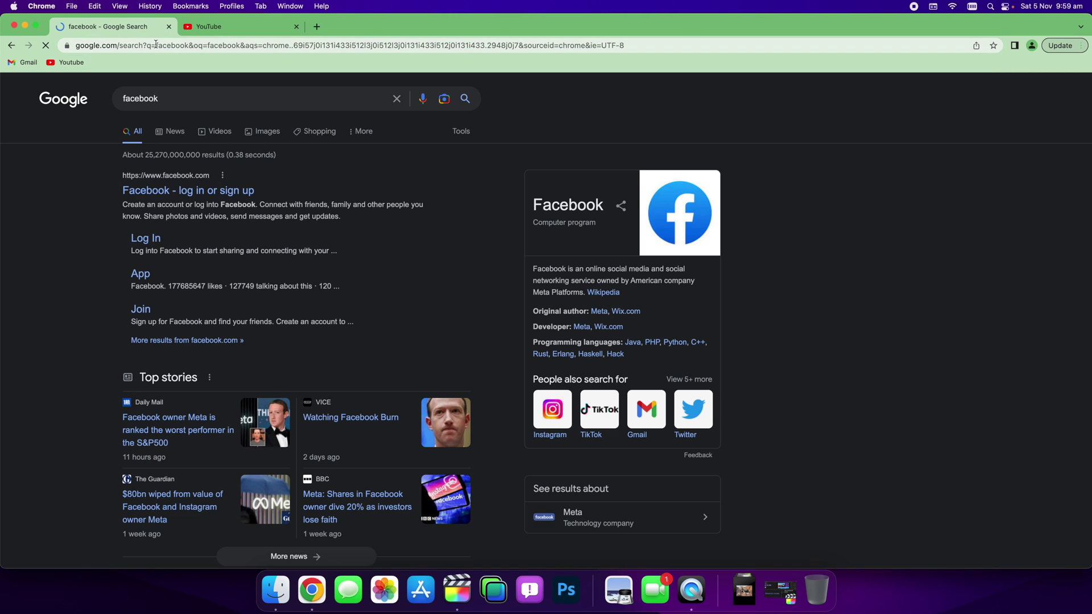
left_click(191, 191)
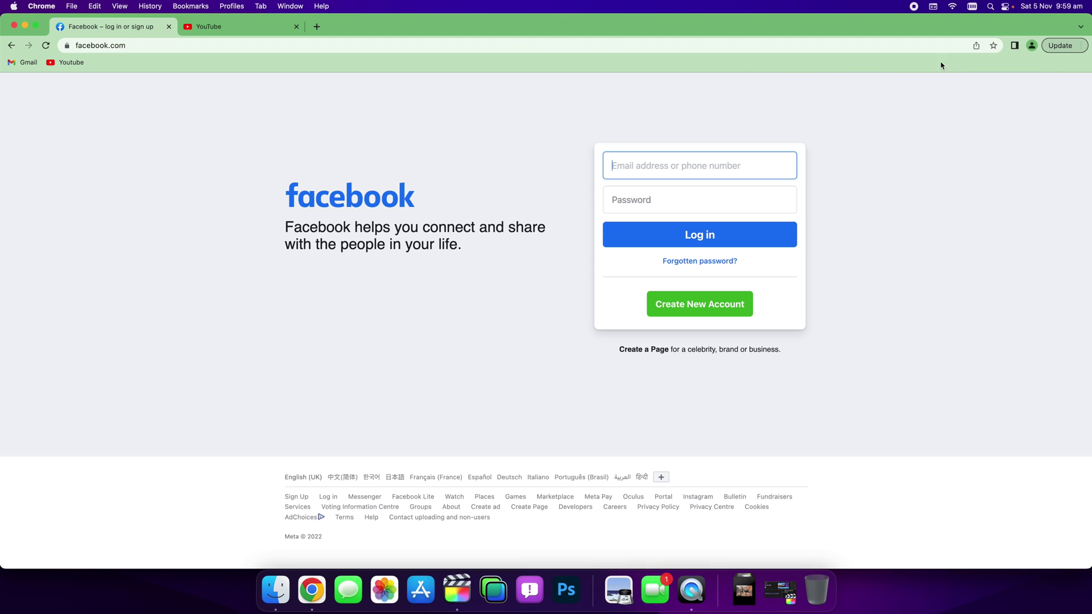
Bookmark the Facebook login page as 'Facebook' and choose another folder for it
left_click(993, 46)
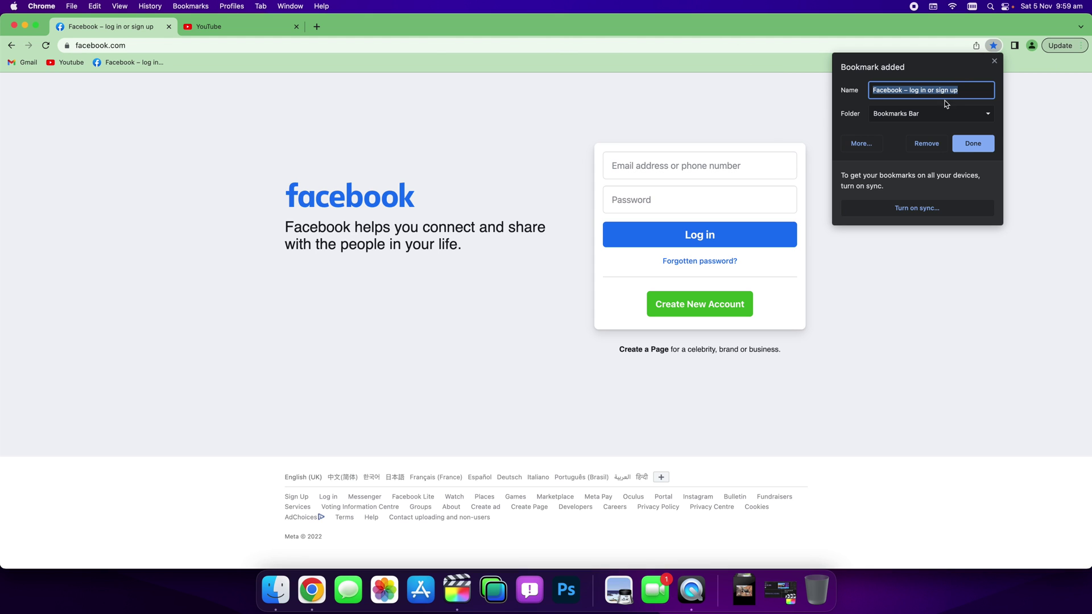
left_click(913, 90)
left_click_drag(902, 90, 977, 90)
key("BackSpace")
left_click(952, 114)
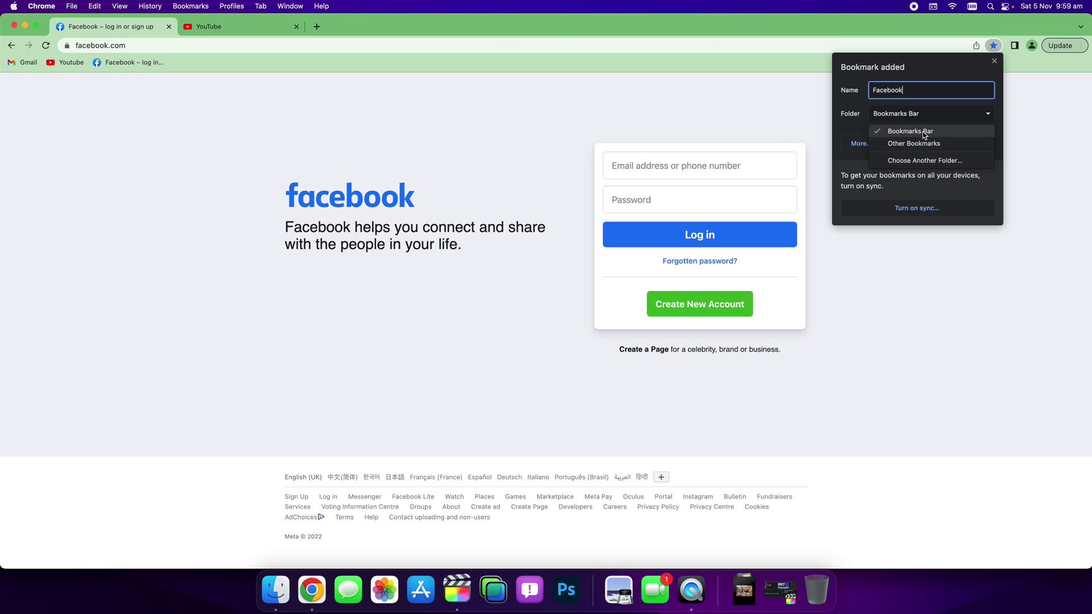
left_click(924, 161)
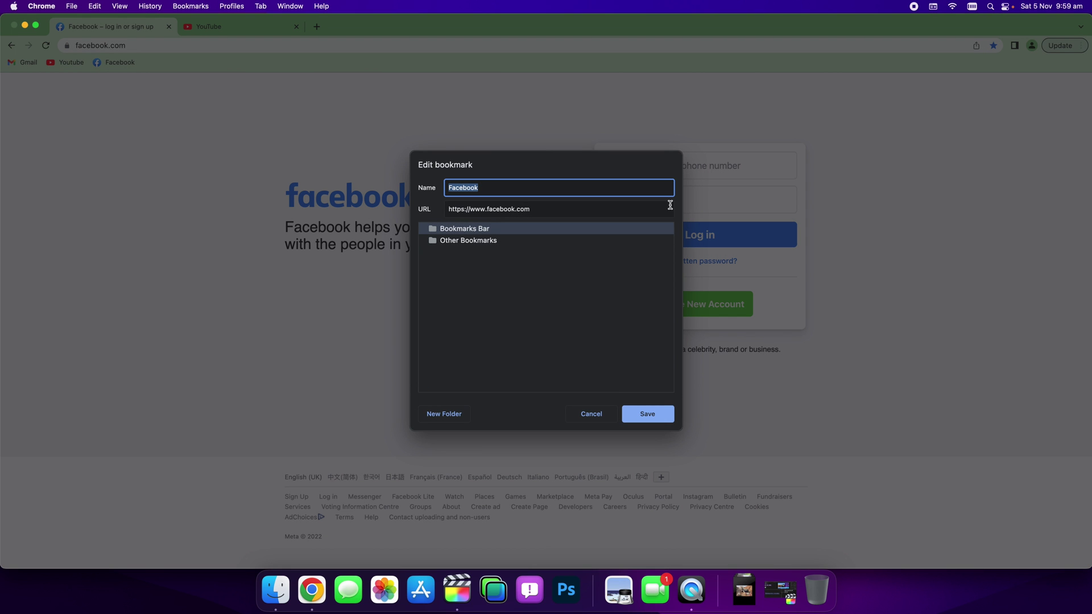
Create a 'Social media' folder under Bookmarks Bar and save the Facebook bookmark into it
left_click(463, 229)
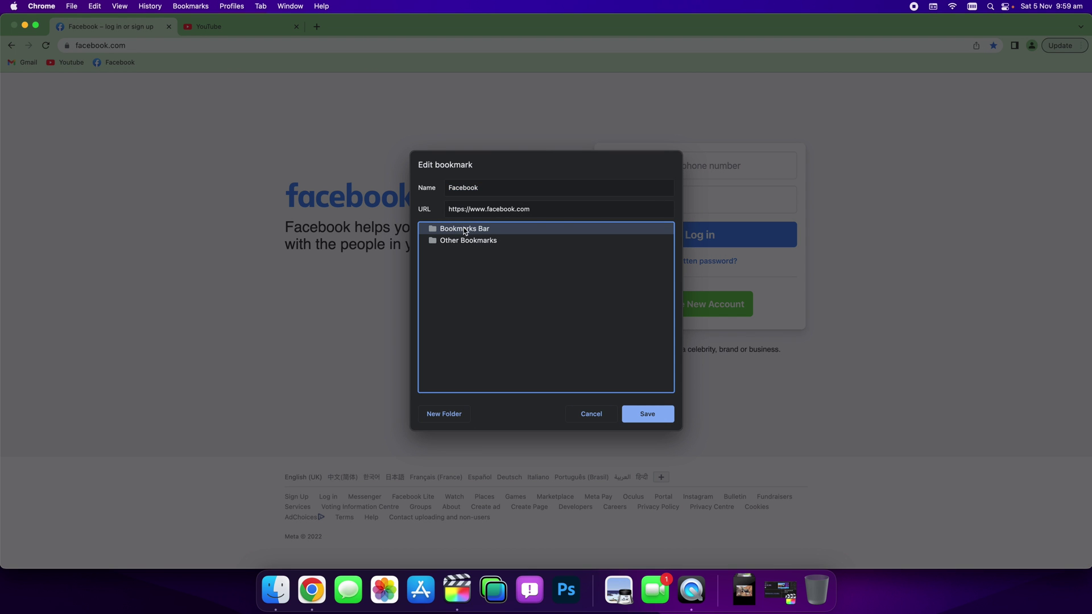
left_click(448, 417)
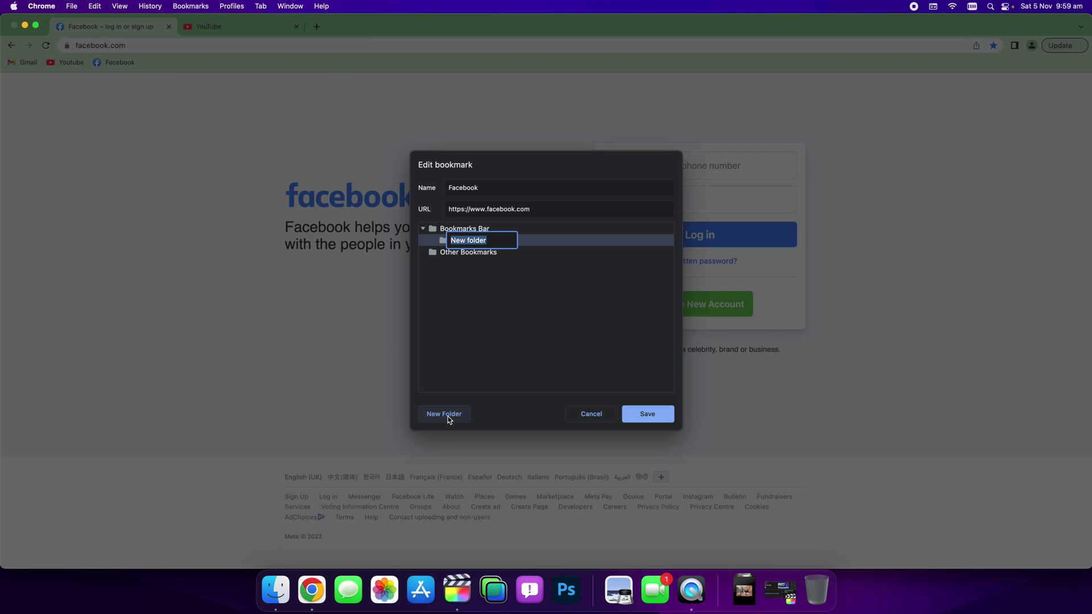
type("Soci")
type("al media")
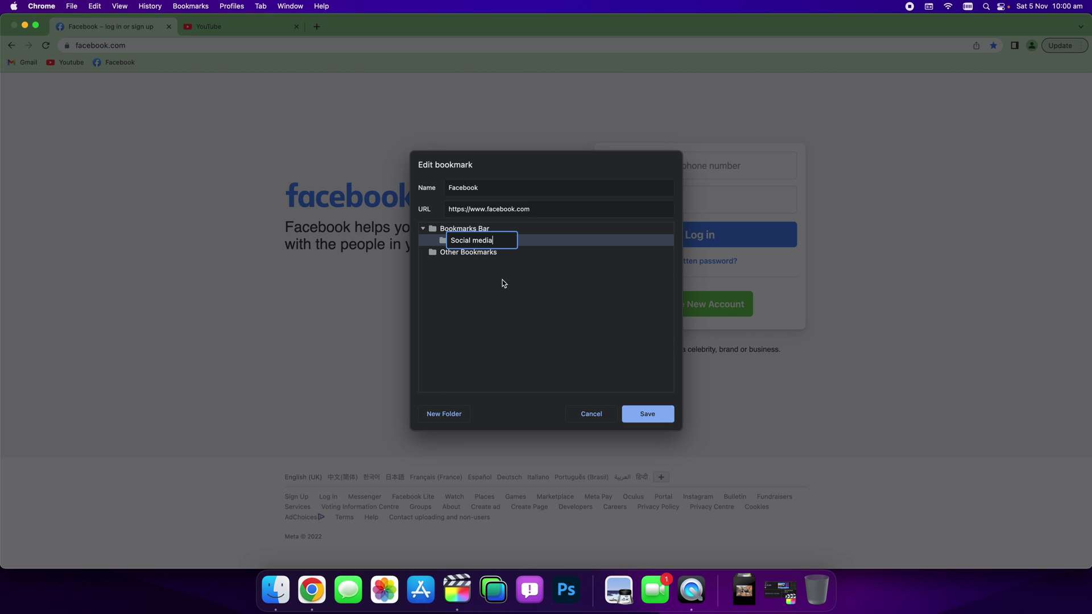
key("Return")
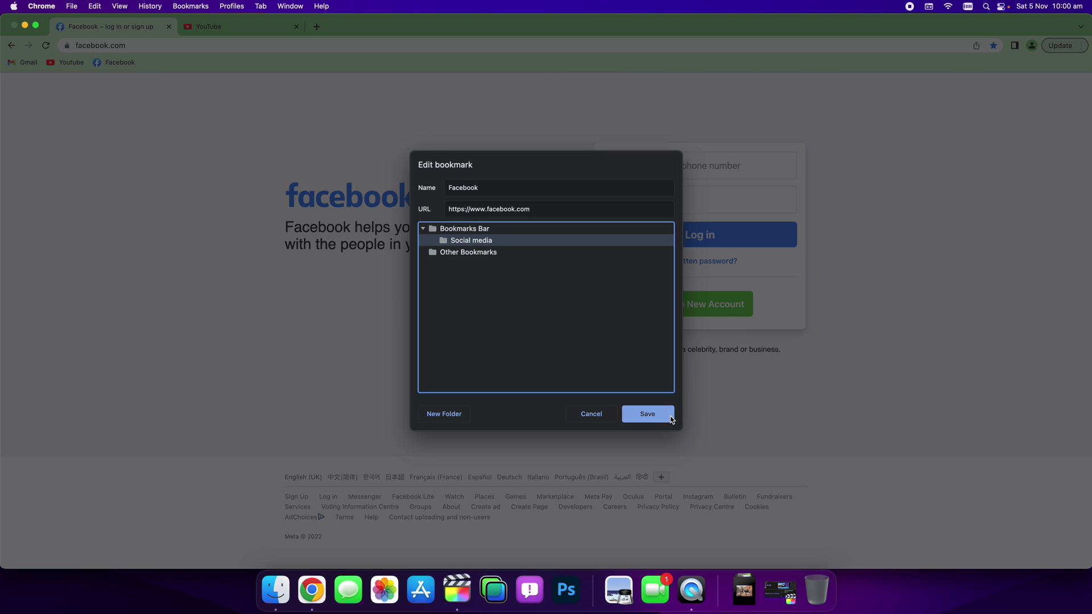
left_click(671, 418)
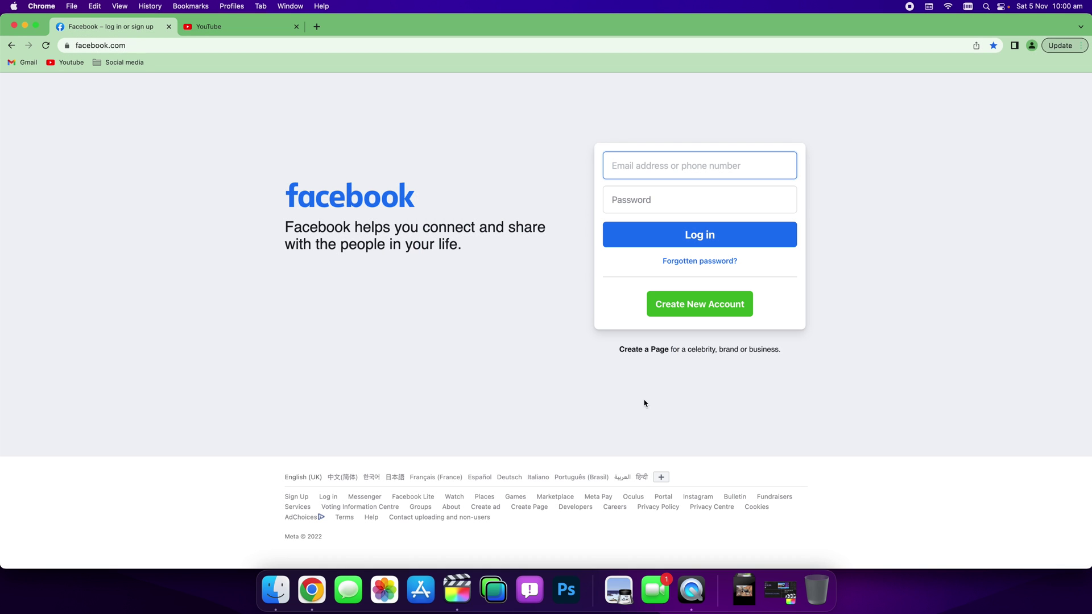
Drag the Youtube and Gmail bookmarks into the Social media folder
left_click(130, 63)
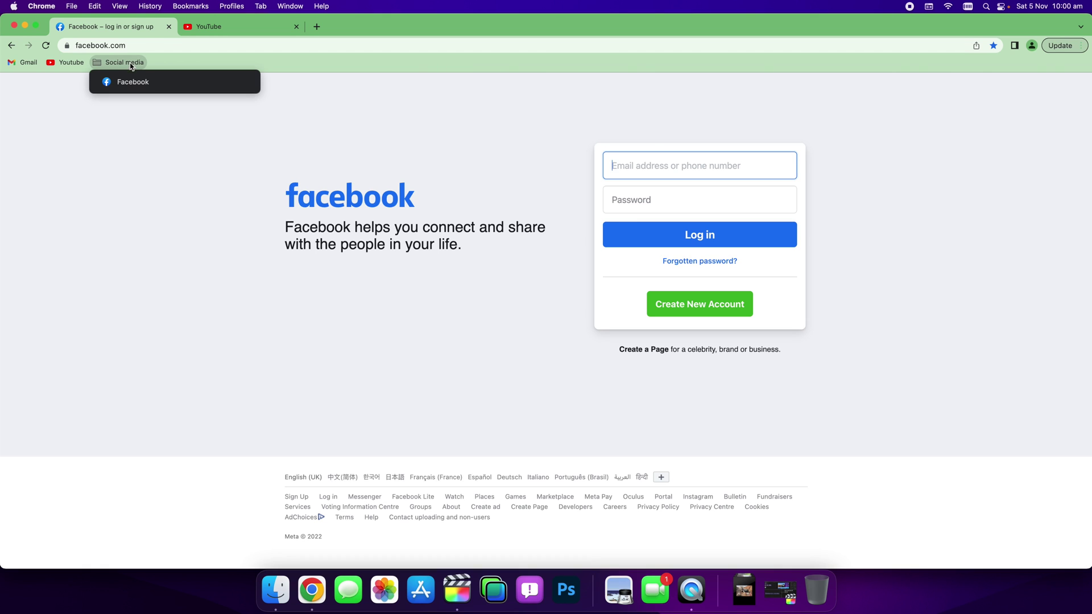
left_click(157, 112)
left_click_drag(65, 63, 128, 82)
left_click(76, 62)
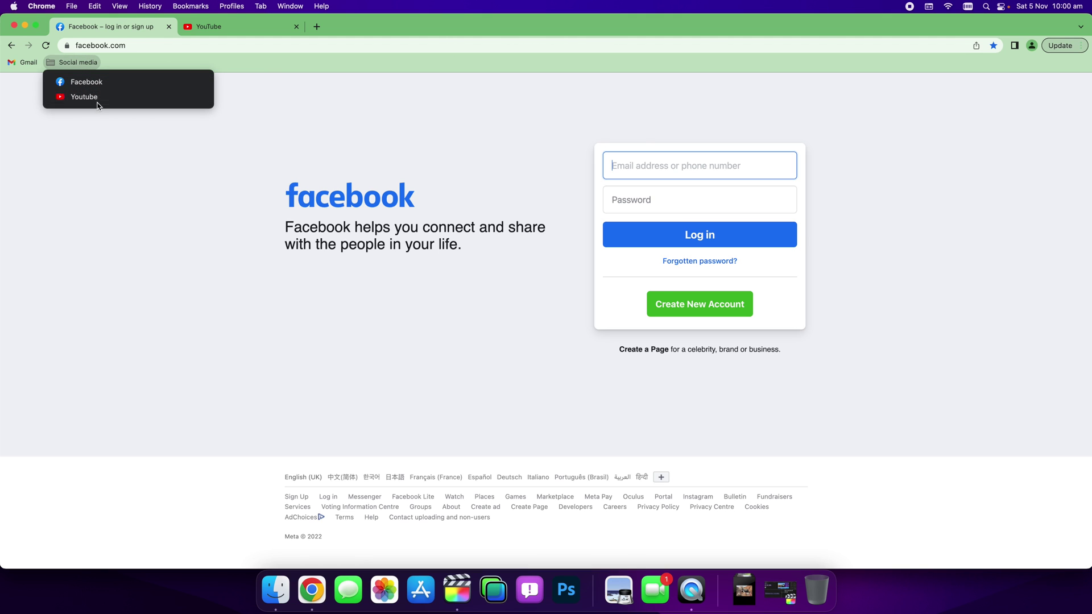
left_click(114, 158)
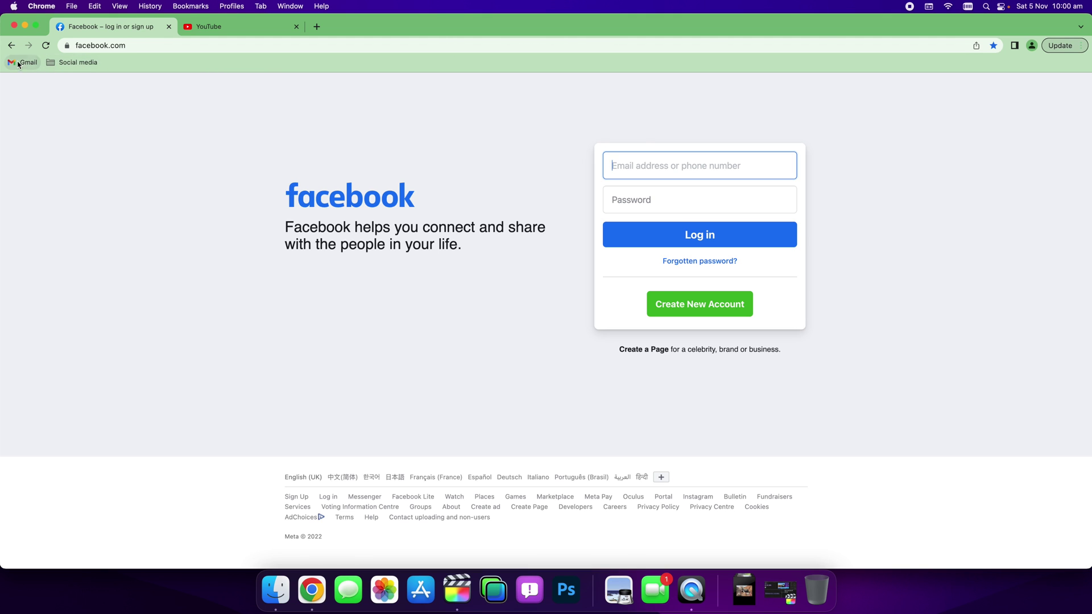
left_click_drag(22, 62, 59, 76)
left_click(38, 62)
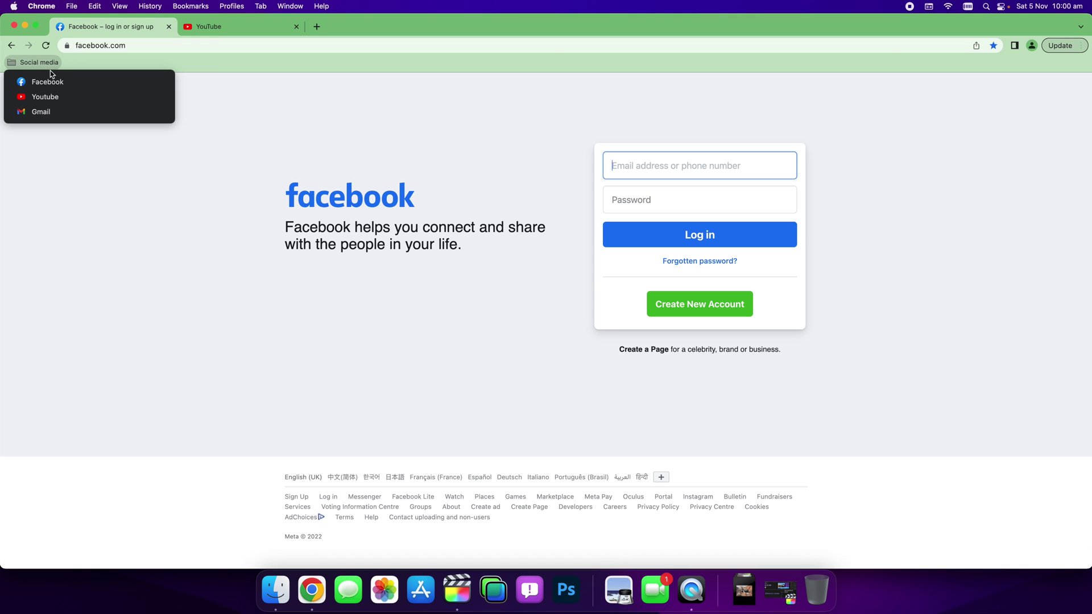
Delete the Social media folder from the Bookmarks Bar
left_click(173, 188)
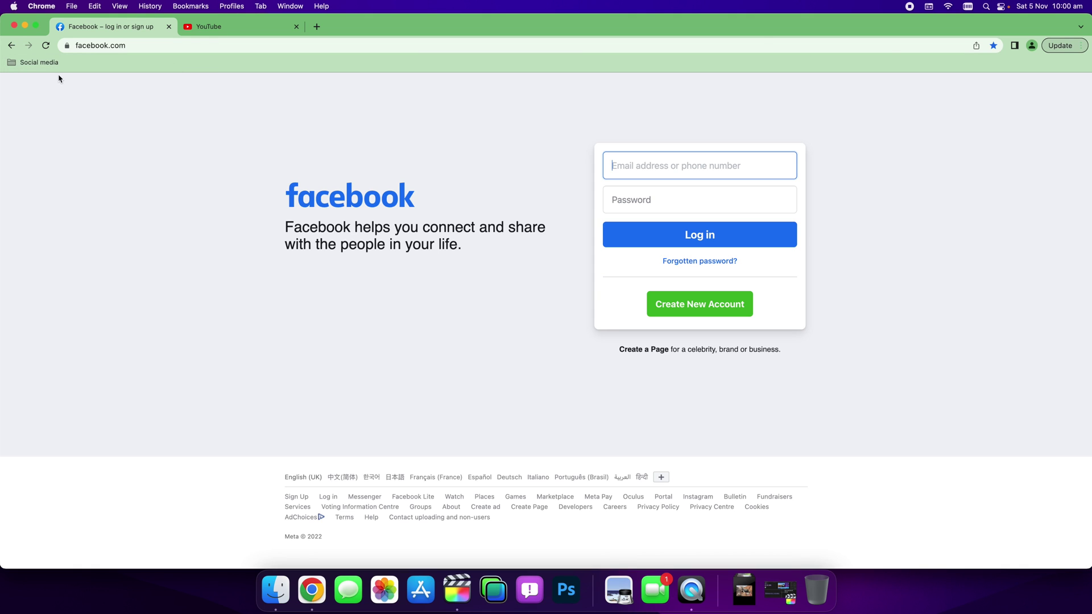
right_click(38, 63)
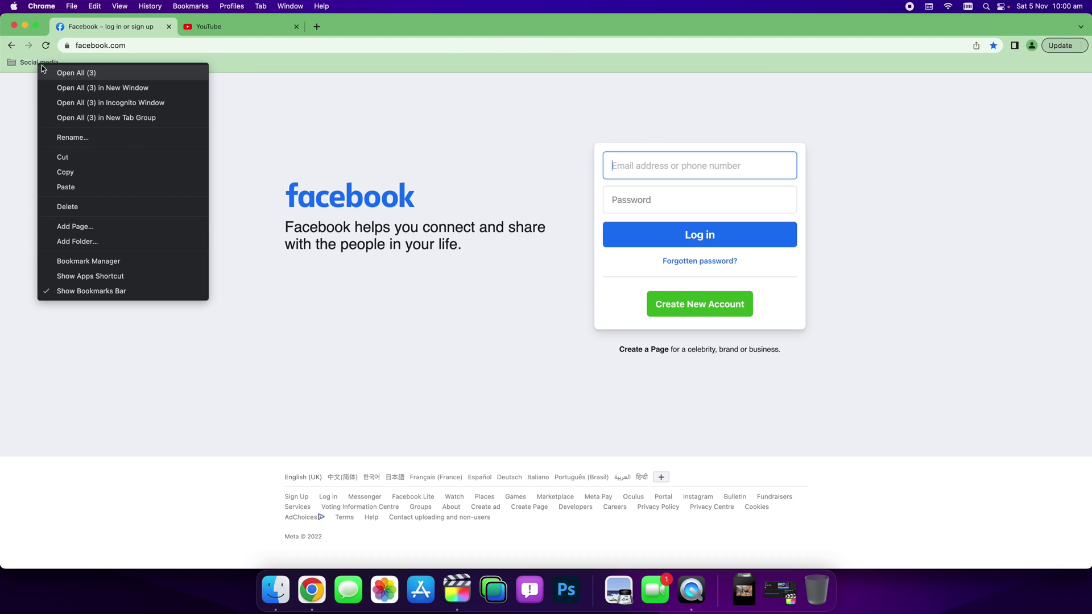
left_click(126, 206)
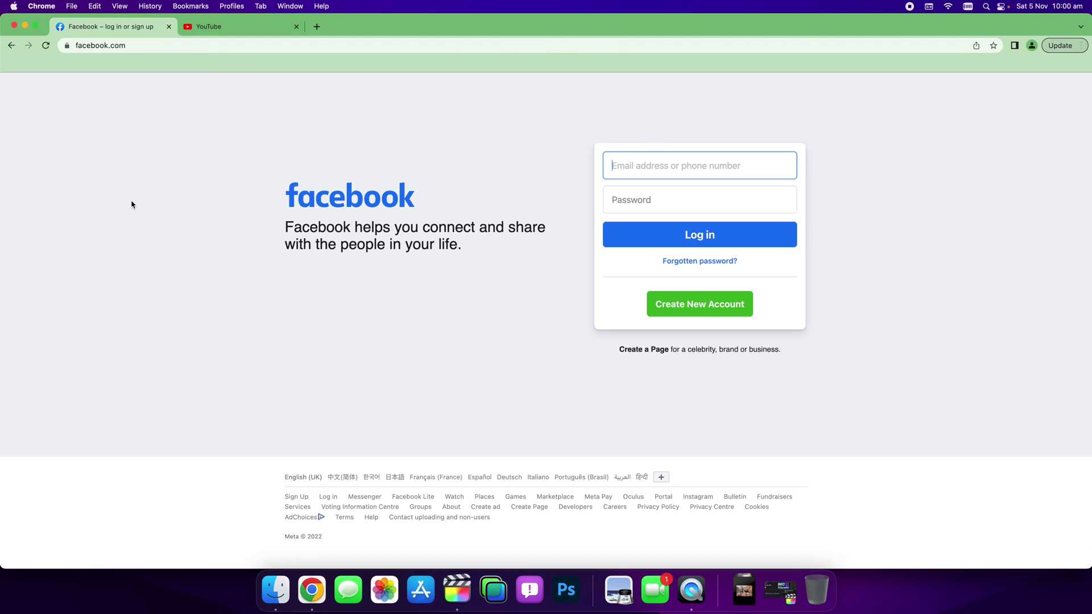
left_click(995, 46)
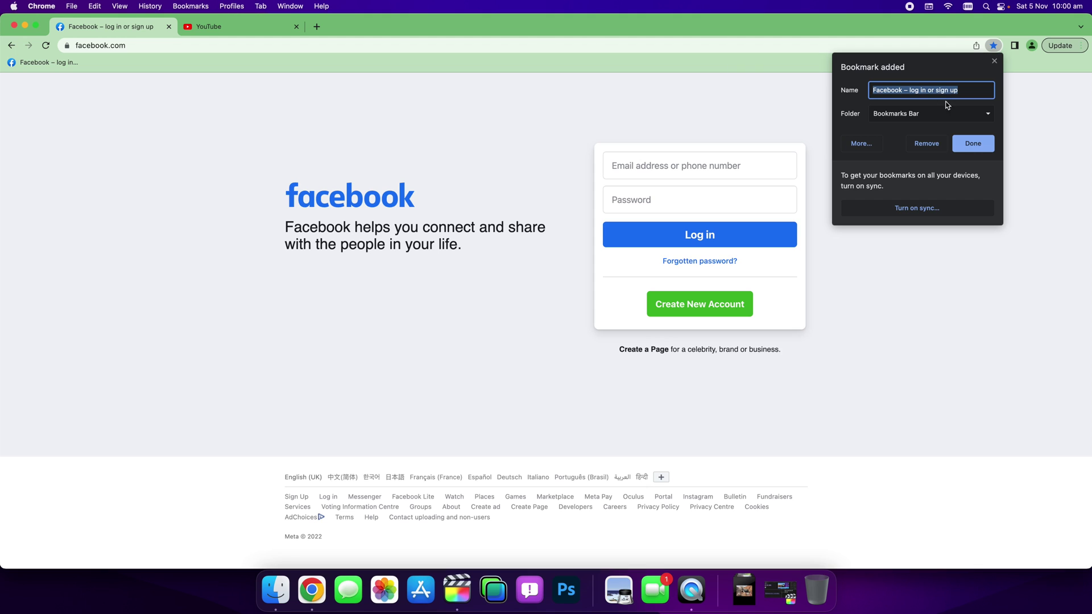
left_click(941, 114)
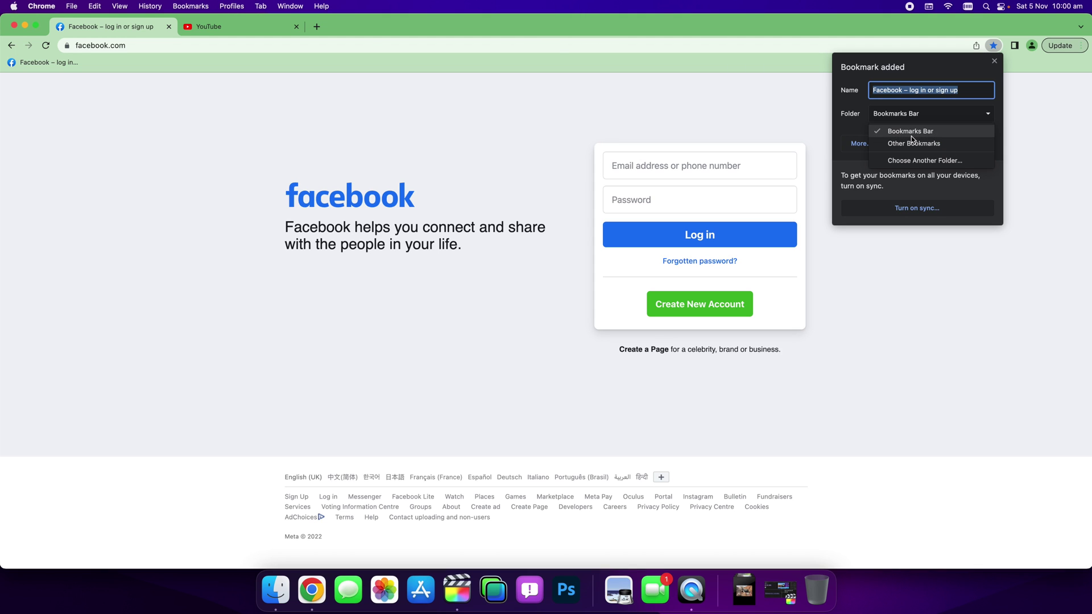
key("Escape")
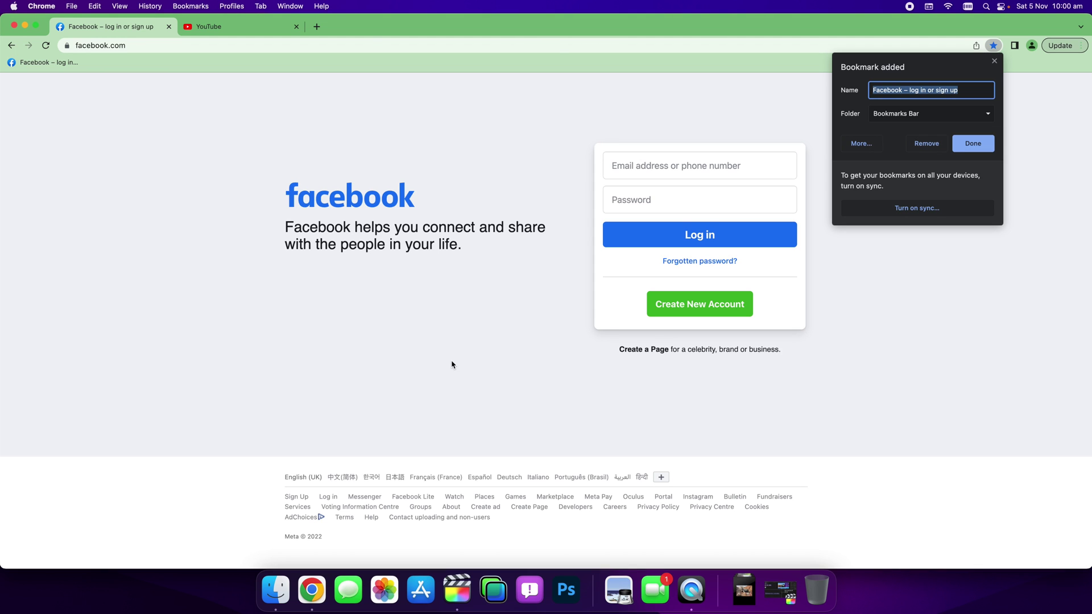